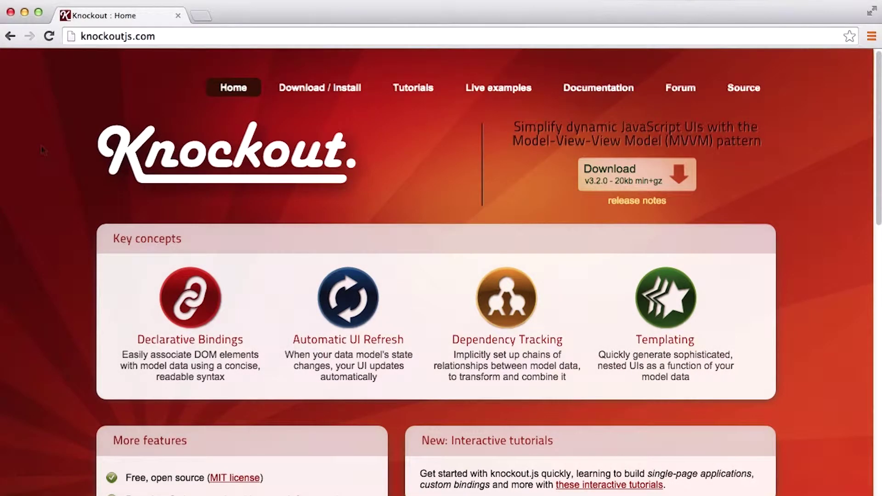
Bring up the context menu on the knockoutjs.com home page
right_click(42, 149)
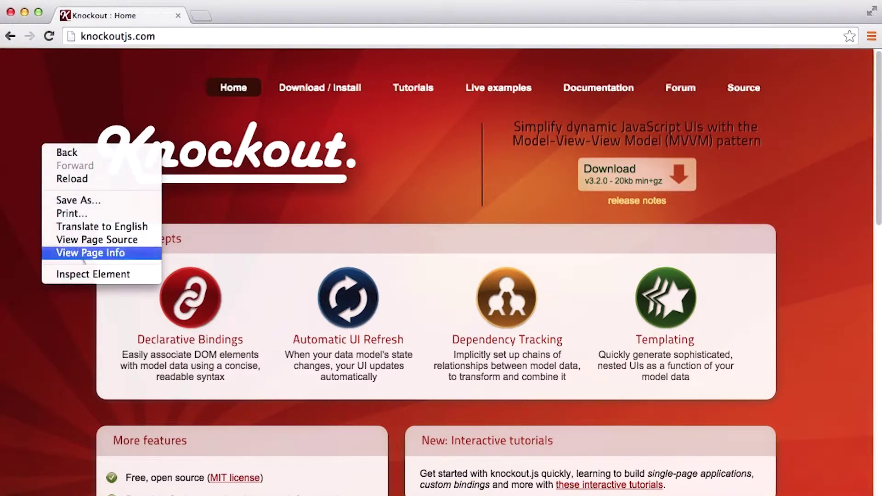
Open DevTools via Inspect Element and run var foo = ko.observable(0) in the Console
left_click(90, 274)
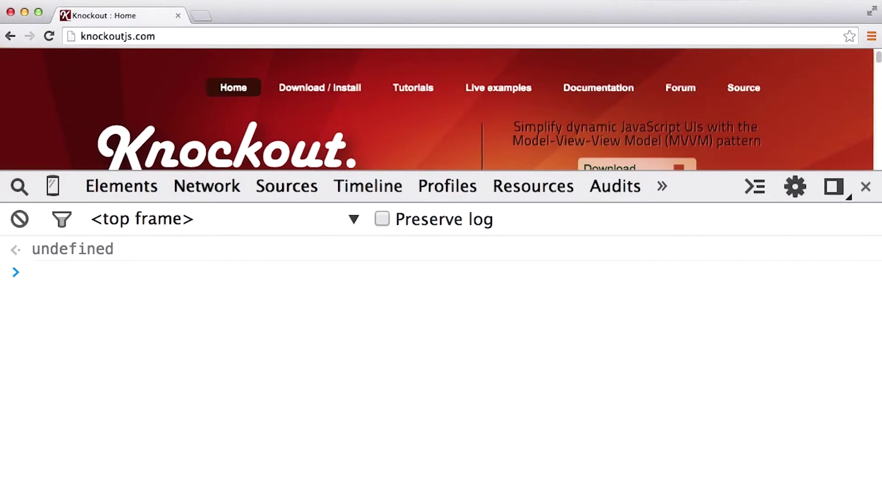
type("var foo = ko.observable(0)")
key("Return")
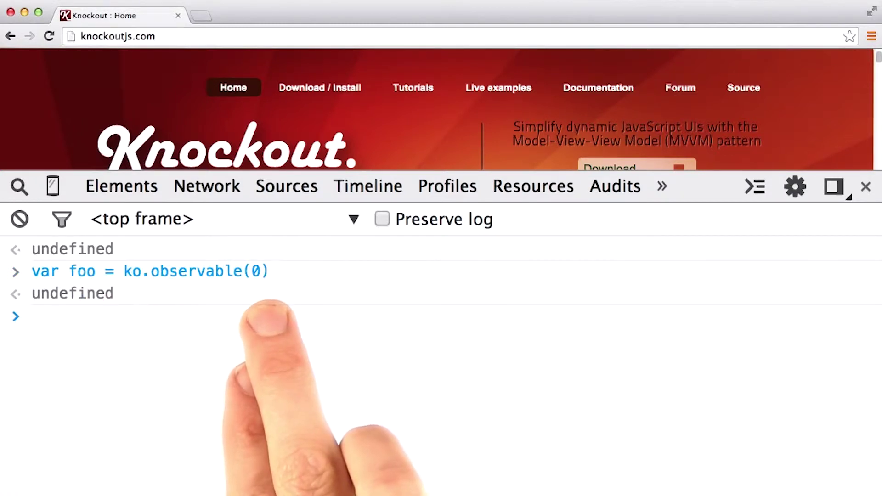
type("console.dir")
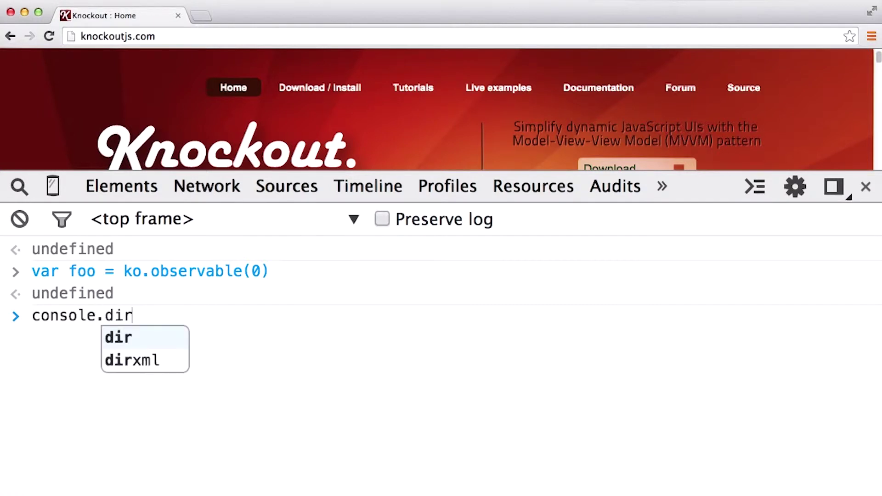
type("(")
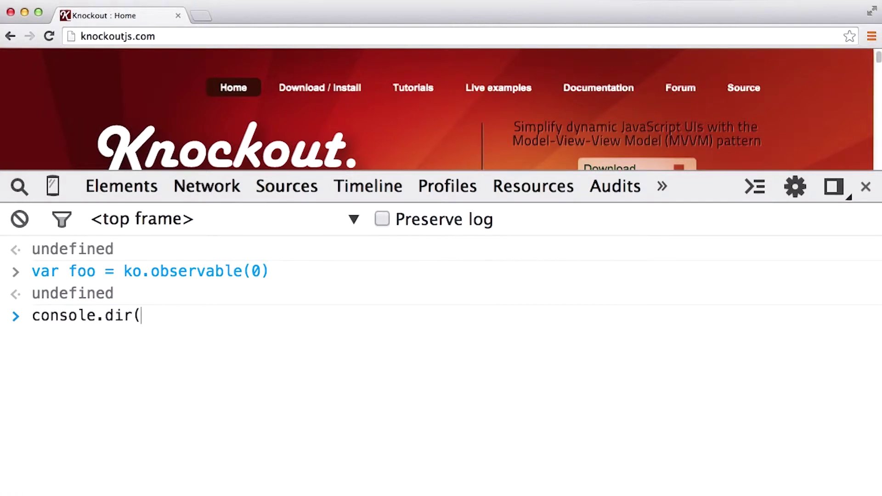
type("foo)")
Inspect foo with console.dir, expanding its properties and __proto__, then clear the console
key("Return")
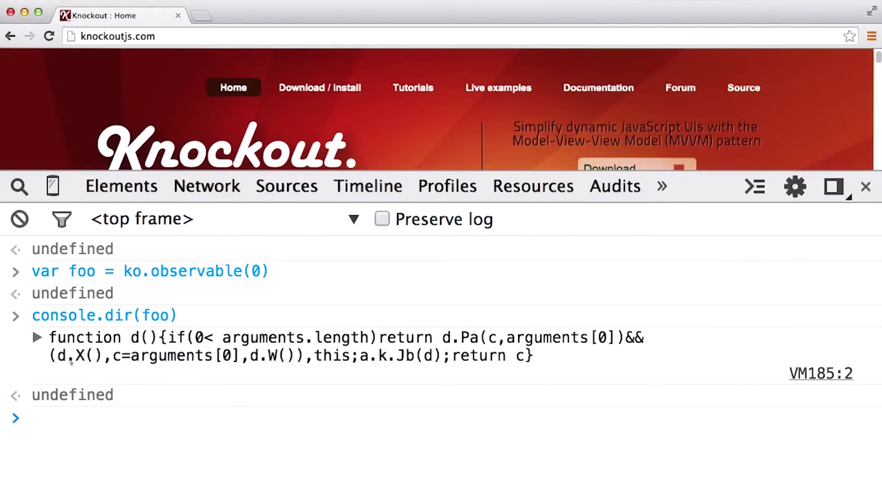
left_click(38, 338)
scroll(154, 350, "down", 2)
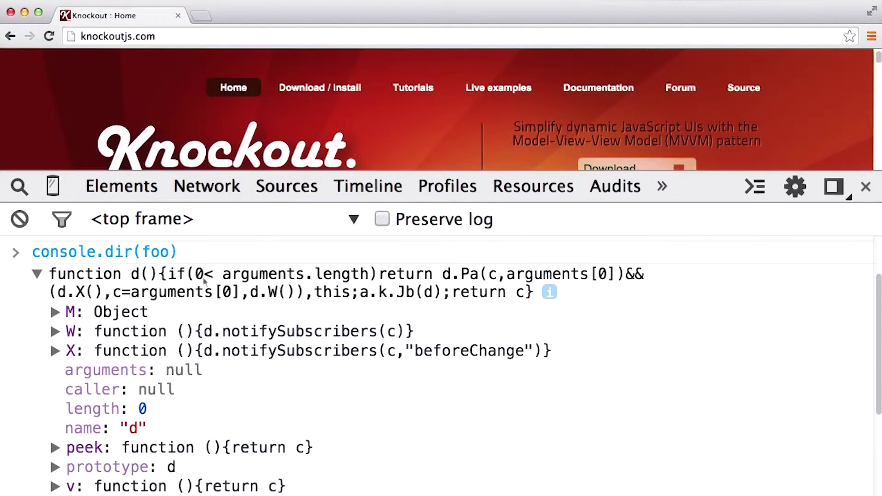
scroll(204, 279, "down", 5)
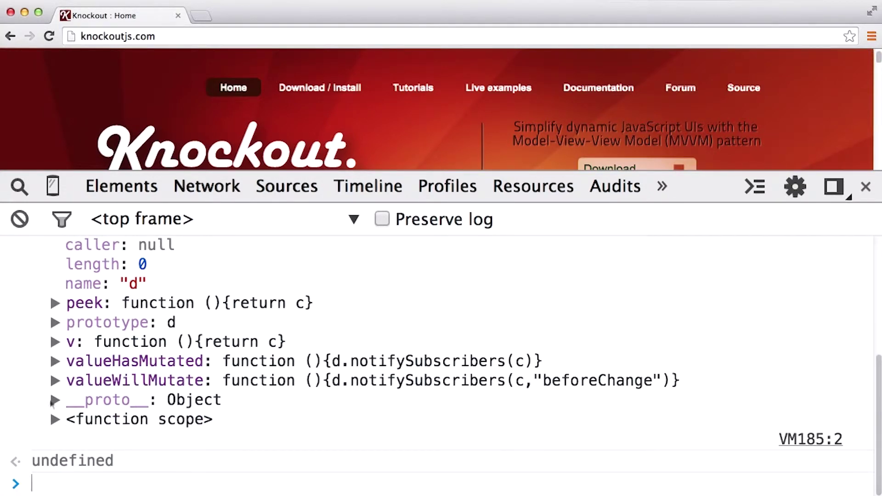
left_click(55, 400)
scroll(55, 400, "down", 2)
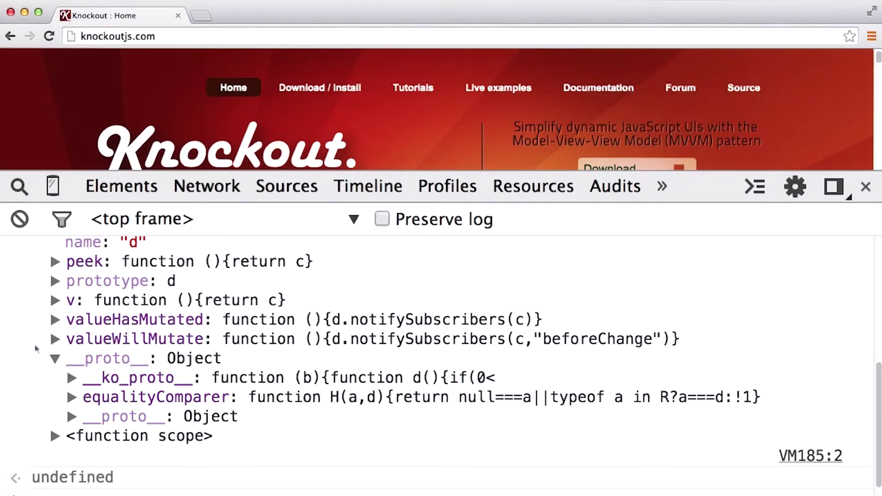
key("Return")
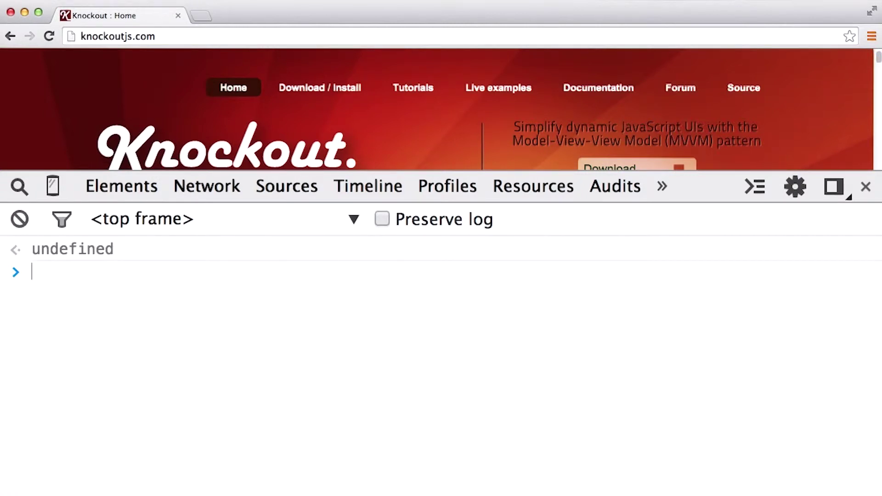
type("var favNum = ko.observable(42)")
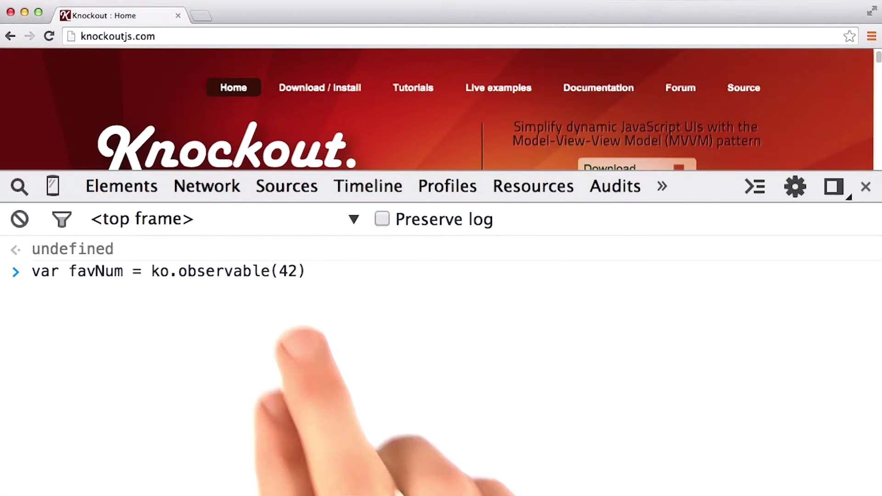
Create favNum = ko.observable(42), read it as 42, and compare with plain num = 42
key("Return")
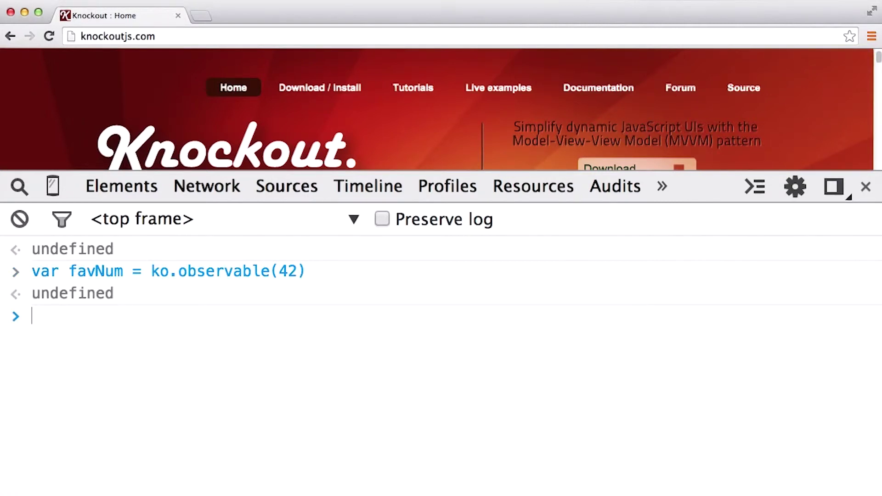
type("favNum")
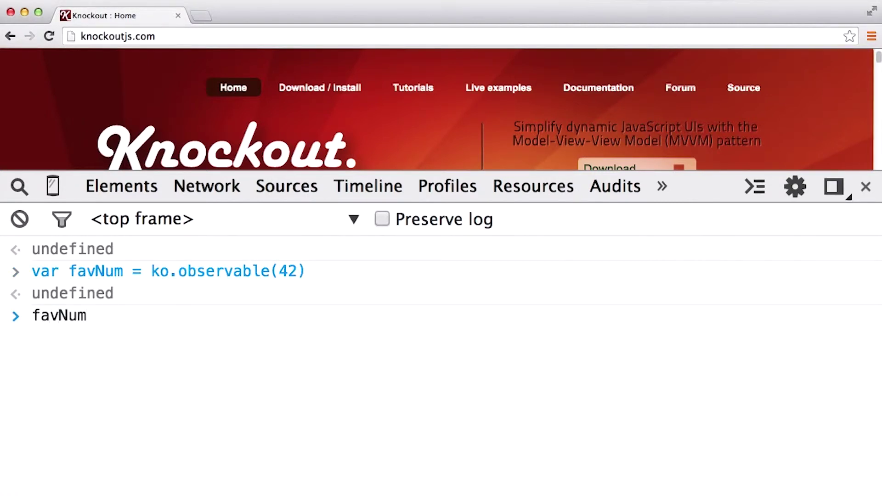
type("()")
key("Return")
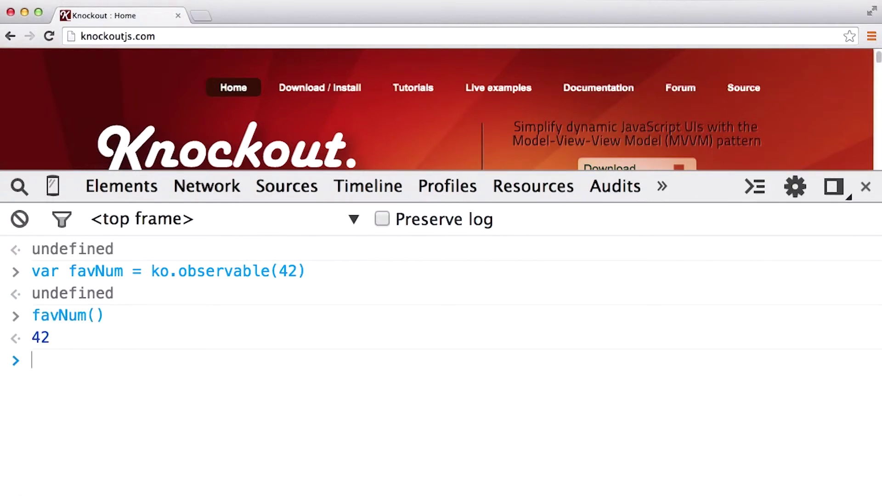
type("var num = 4")
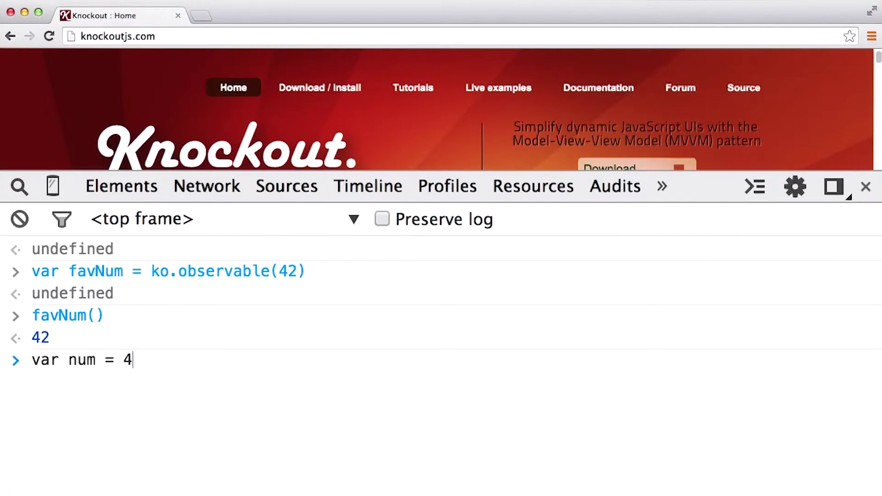
type("2")
key("Return")
type("num")
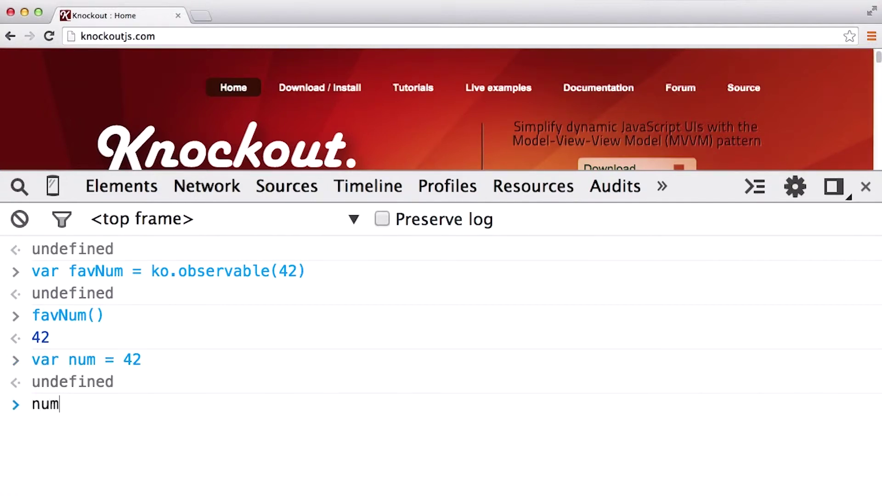
key("Return")
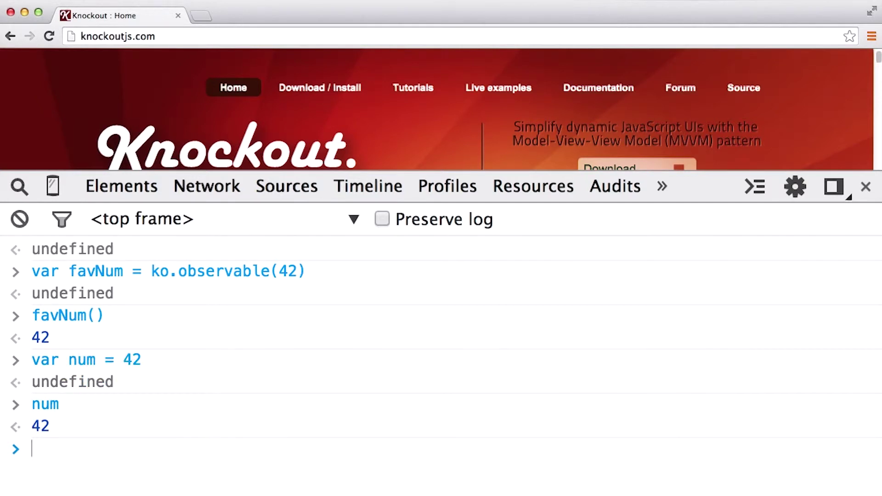
type("favNum()")
key("Return")
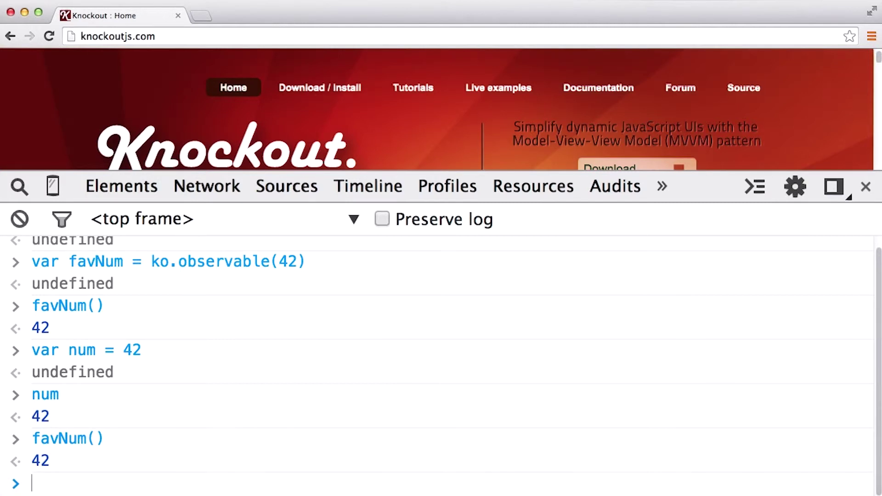
type("favN")
type("um(")
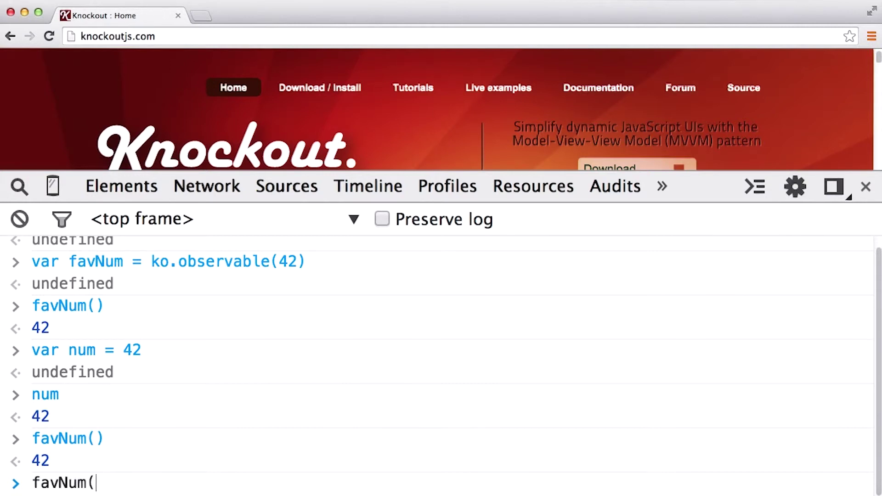
type(")")
type("43")
Run favNum(43) and confirm favNum() now returns 43
key("Return")
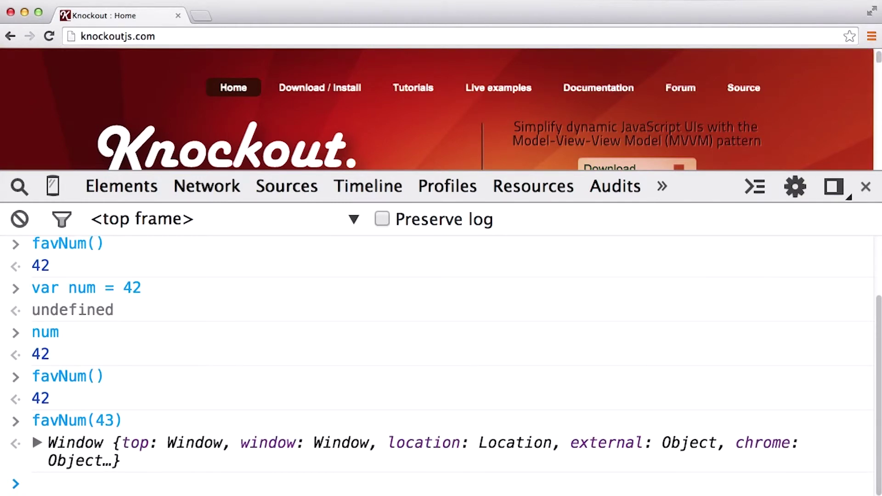
type("favNum(")
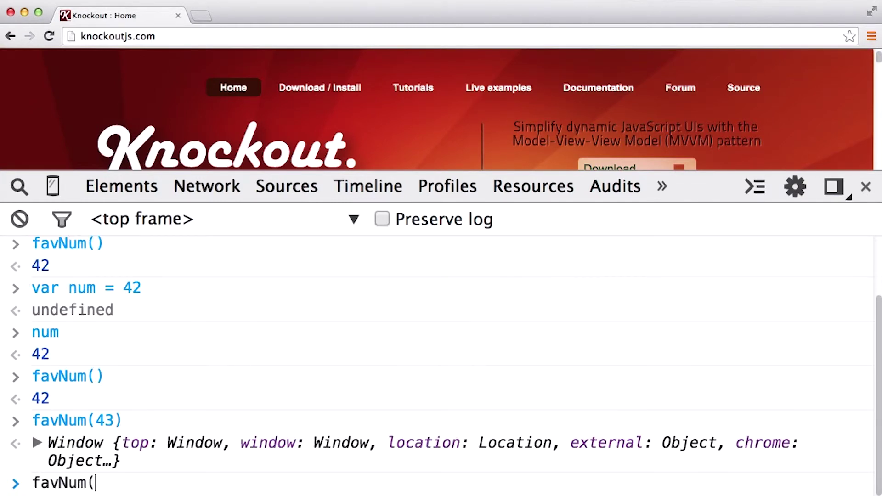
type(")")
key("Return")
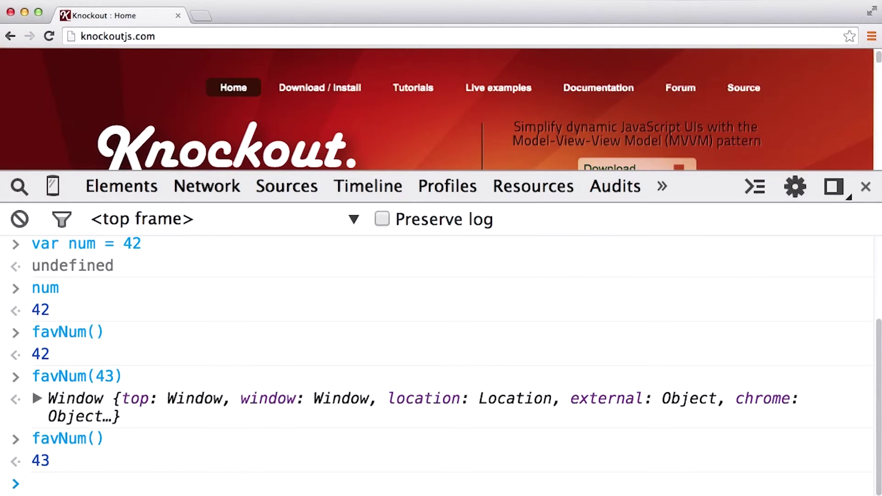